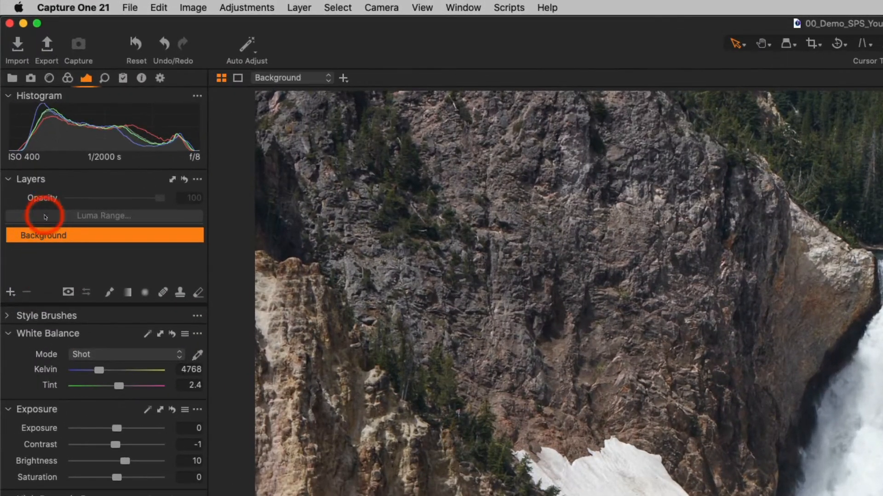
Step: Add a new empty adjustment layer and name it "waterfall"
click(10, 291)
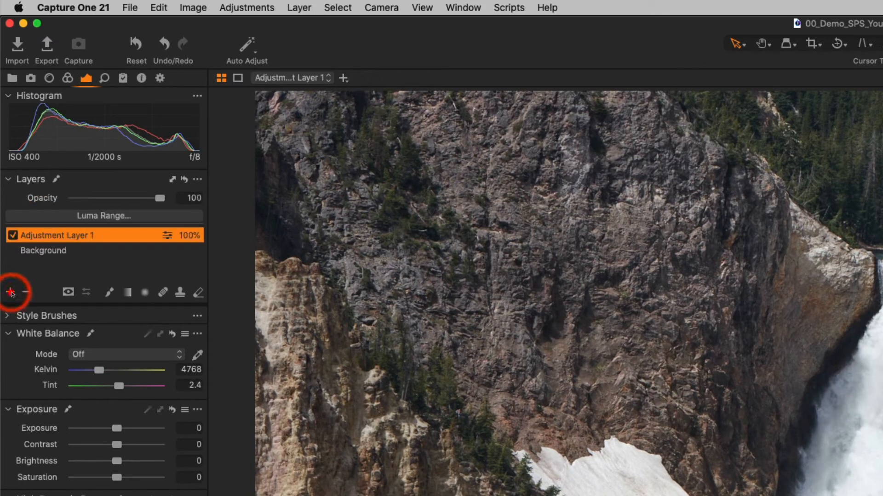
double_click(69, 239)
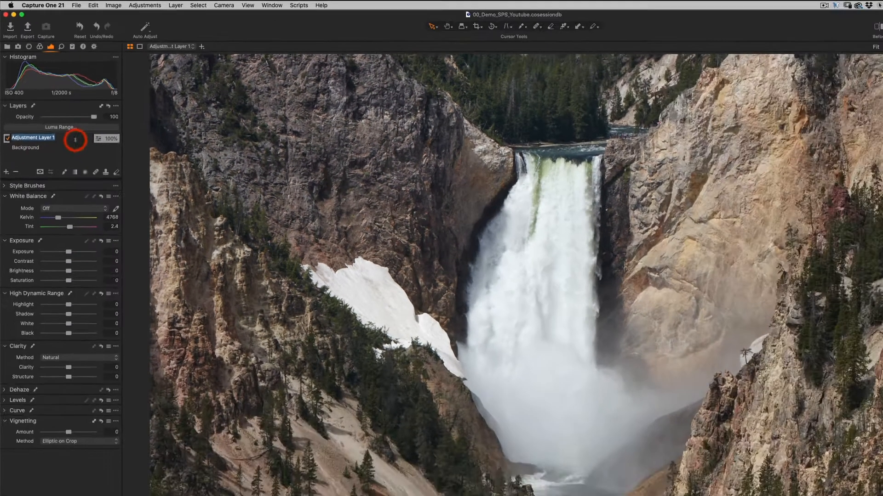
text(waterfa)
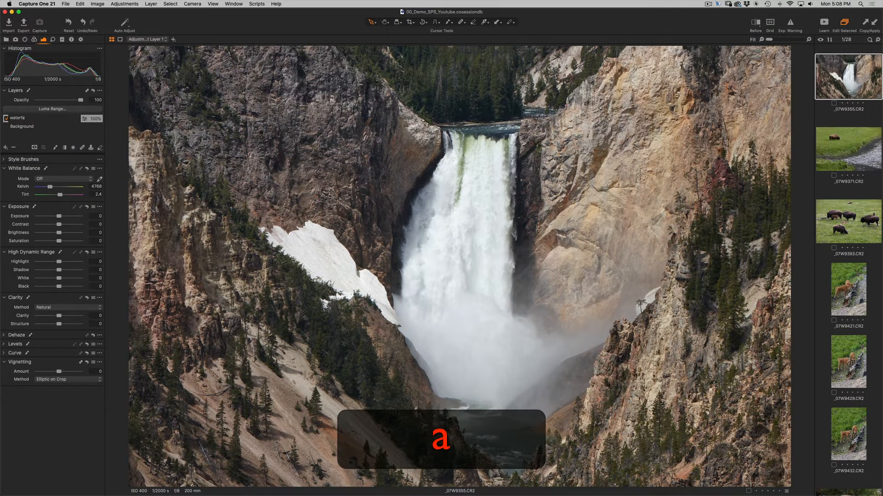
text(ll)
click(68, 137)
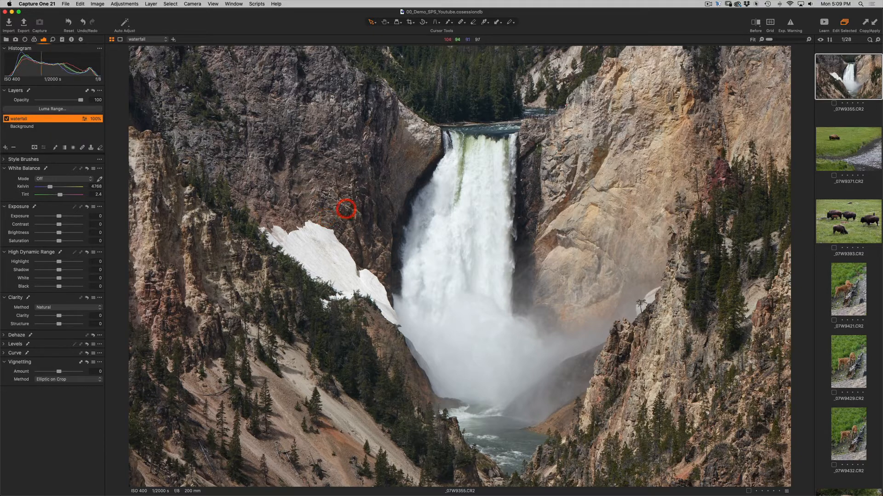
Step: Brush a closed mask outline around the waterfall, its pool and the snow patch with a size 149 brush, and fill the mask
key(b)
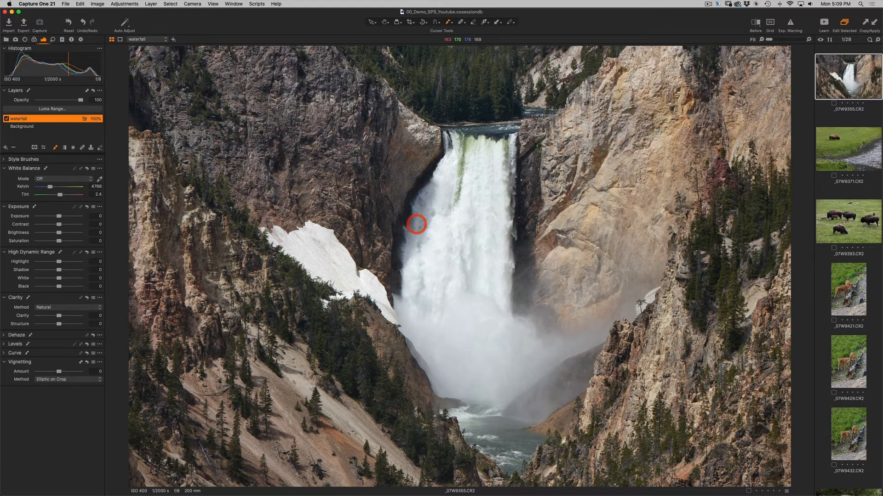
key(m)
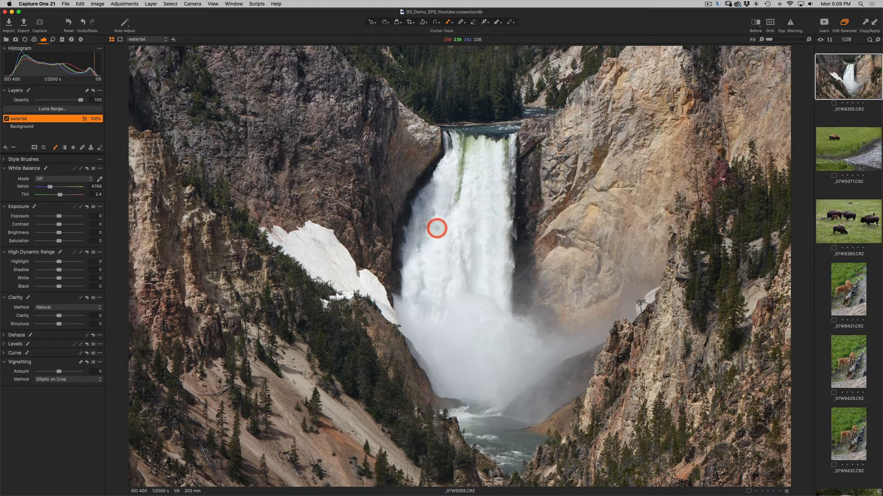
key(ctrl+alt)
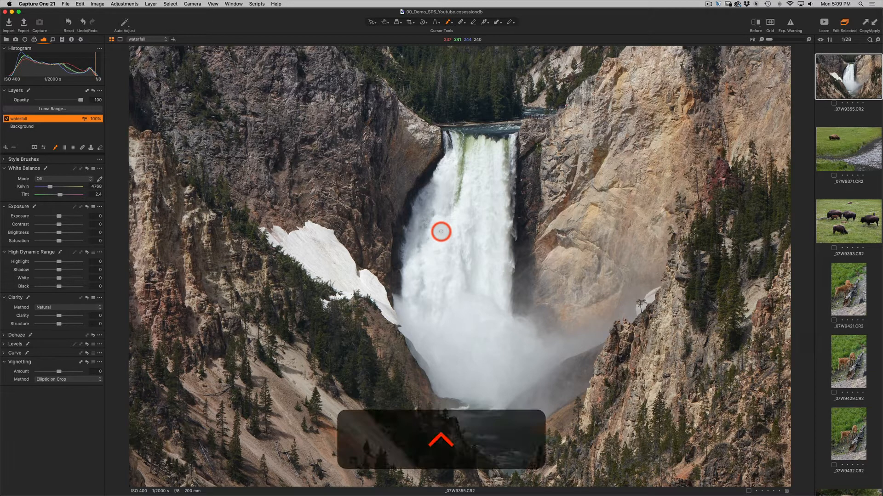
ctrl+alt+click(441, 232)
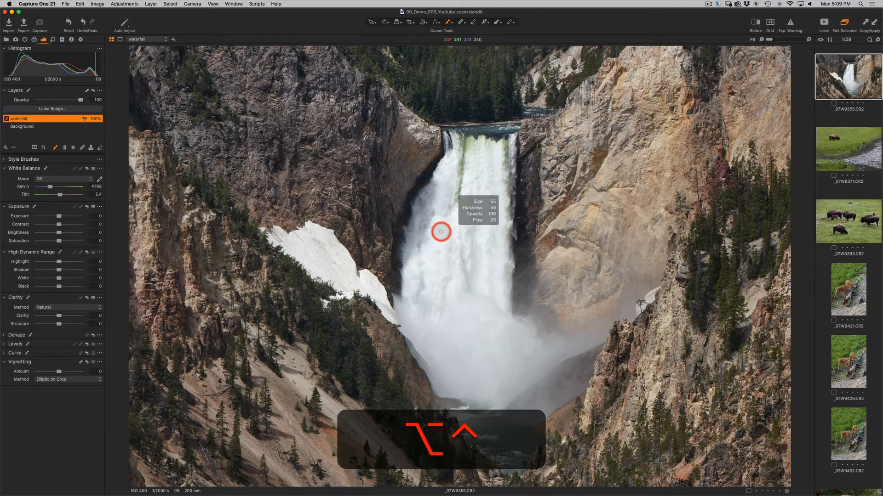
drag(441, 232, 441, 231)
drag(441, 232, 440, 232)
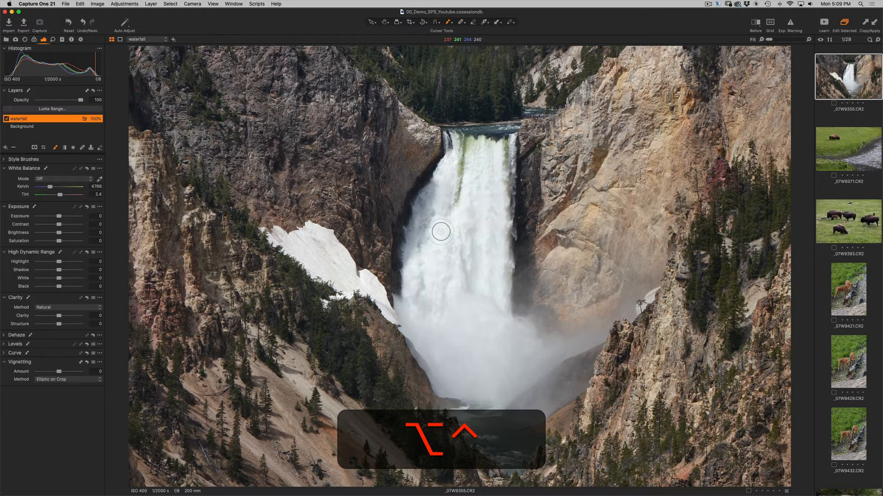
mouse_move(412, 274)
mouse_down()
mouse_move(410, 297)
mouse_move(416, 232)
mouse_move(448, 148)
mouse_move(462, 138)
mouse_move(492, 140)
mouse_move(508, 154)
mouse_move(496, 219)
mouse_move(505, 317)
mouse_move(562, 353)
mouse_move(597, 343)
mouse_move(599, 363)
mouse_move(524, 434)
mouse_move(512, 469)
mouse_move(478, 460)
mouse_move(419, 347)
mouse_move(383, 309)
mouse_move(363, 292)
mouse_move(331, 288)
mouse_move(316, 265)
mouse_move(275, 238)
mouse_move(310, 235)
mouse_move(333, 248)
mouse_move(389, 311)
mouse_move(413, 289)
mouse_up()
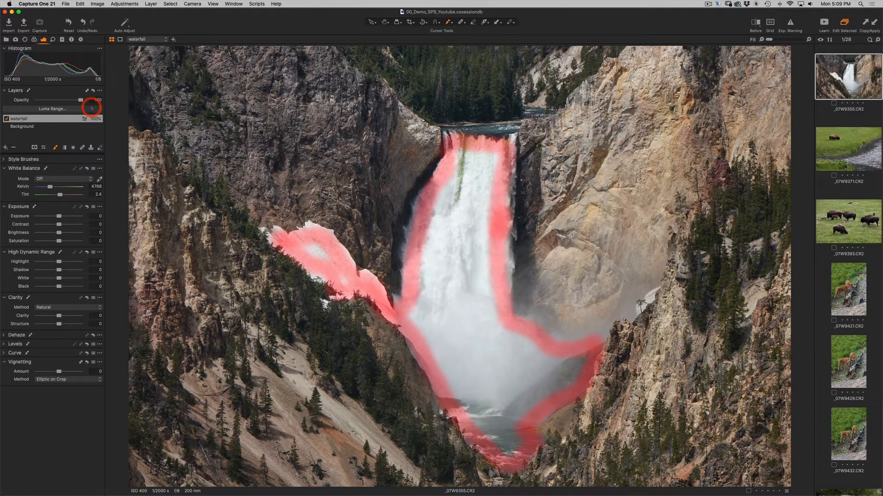
click(99, 91)
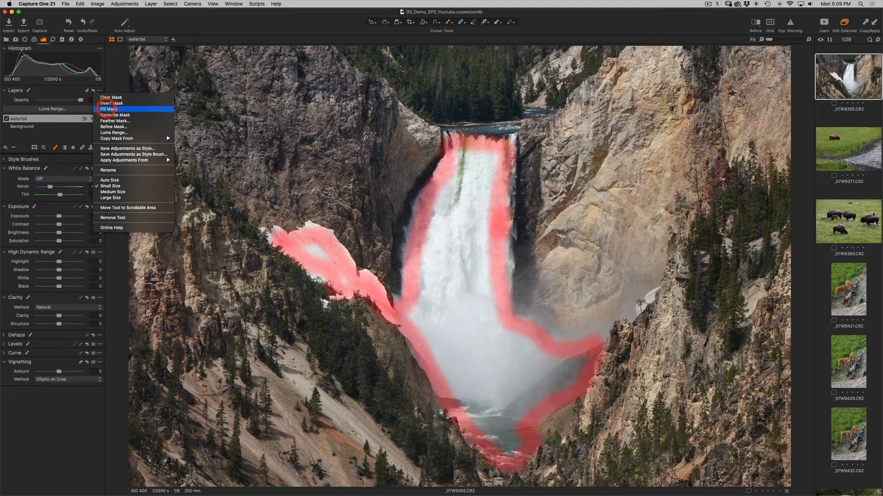
click(109, 109)
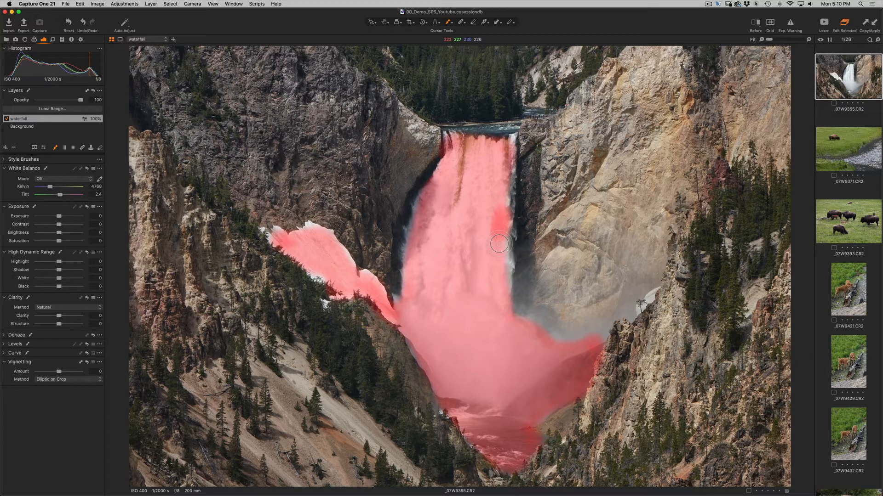
Step: Lower the brush flow and paint the missing mask areas along the waterfall's right edge and the snow patch's border
right_click(494, 257)
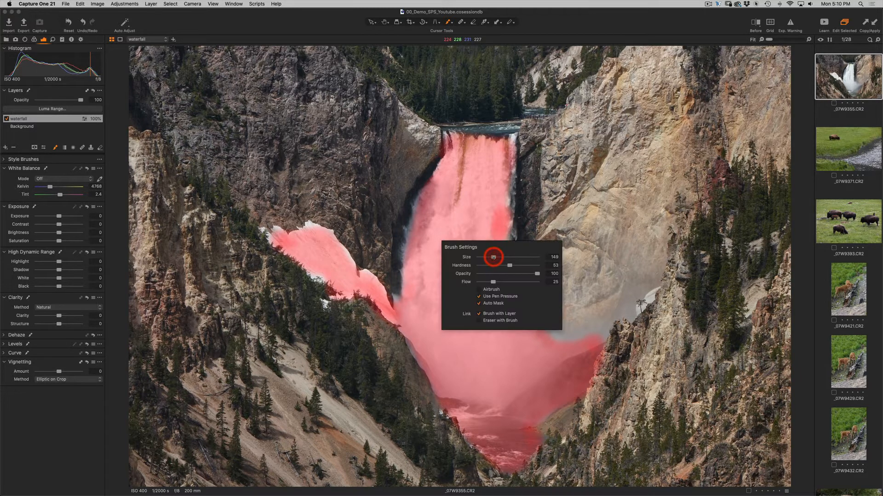
drag(493, 282, 484, 282)
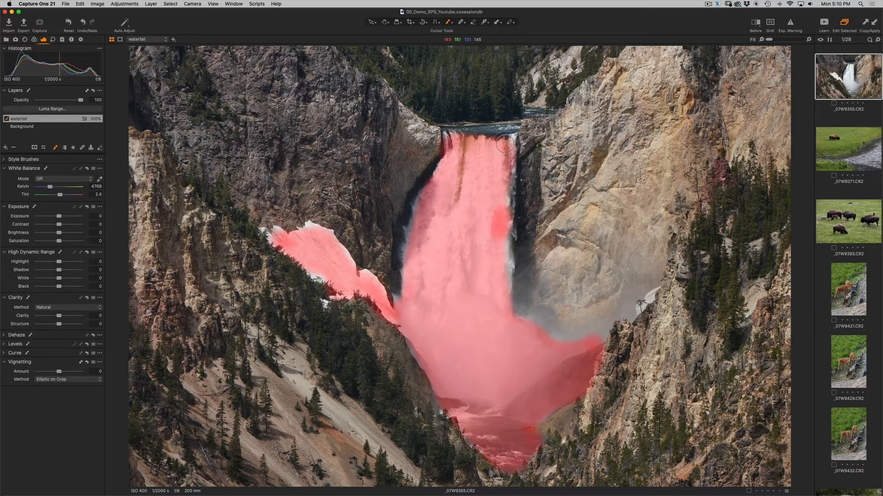
mouse_move(505, 145)
mouse_down()
mouse_move(503, 296)
mouse_move(518, 324)
mouse_up()
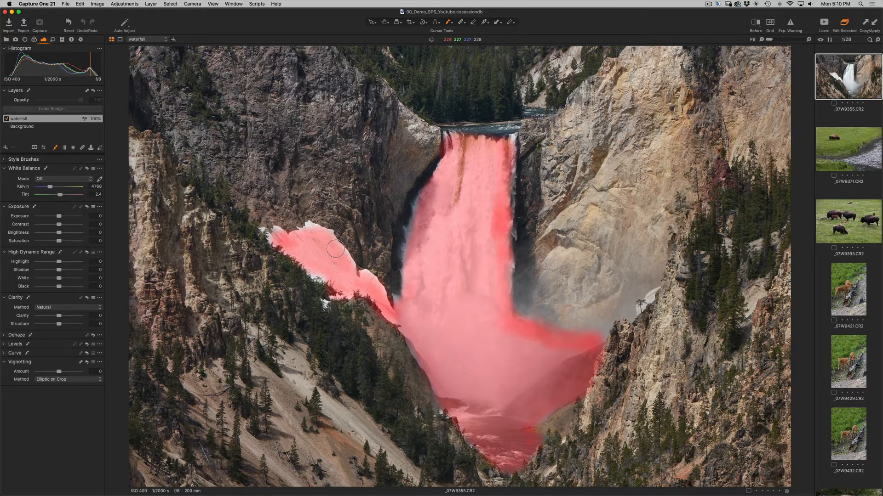
drag(273, 235, 323, 280)
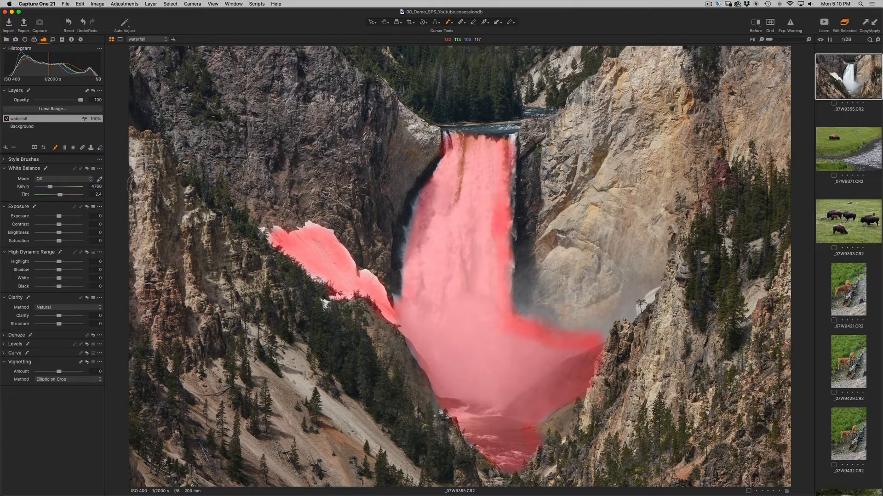
Step: Refine the waterfall layer's mask with a radius of 68
click(99, 91)
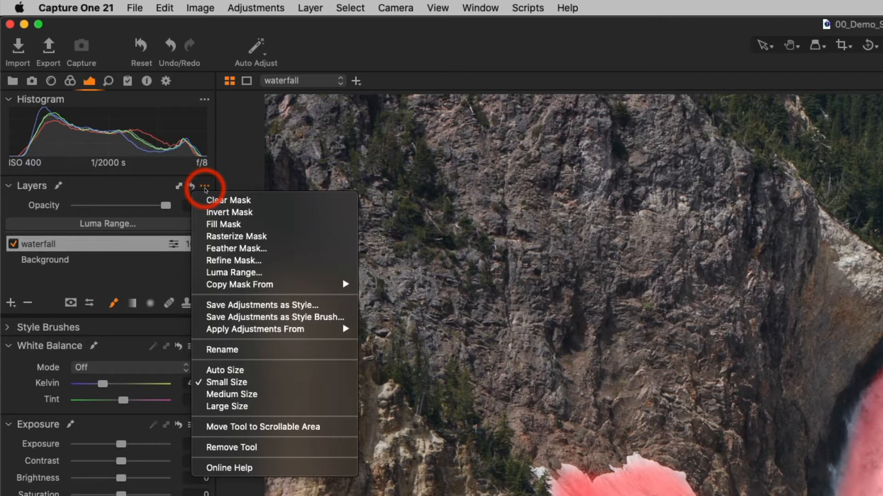
click(209, 260)
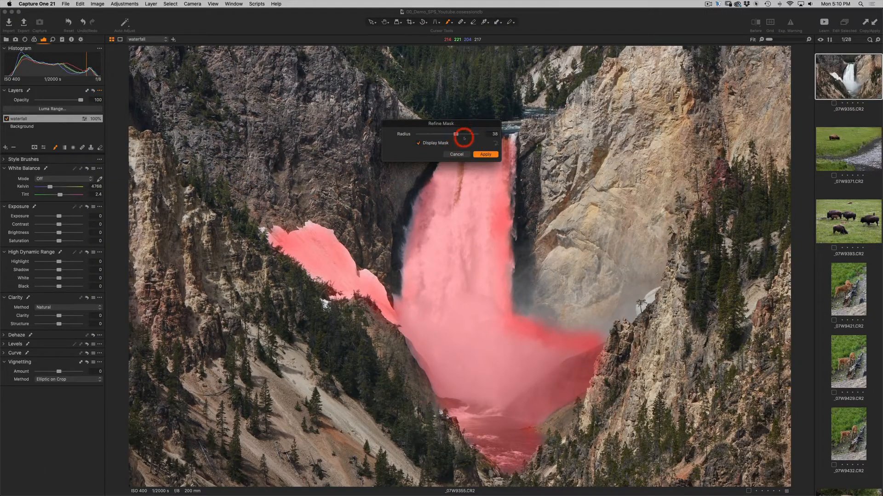
drag(459, 138, 461, 137)
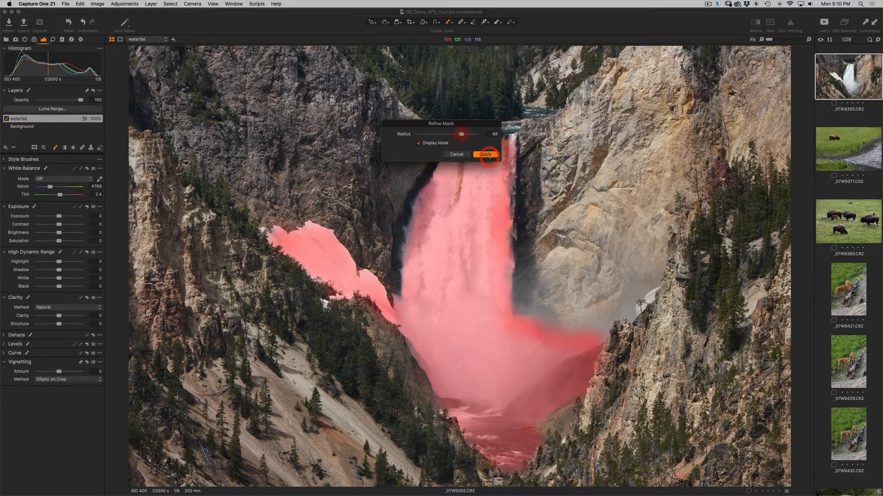
click(485, 155)
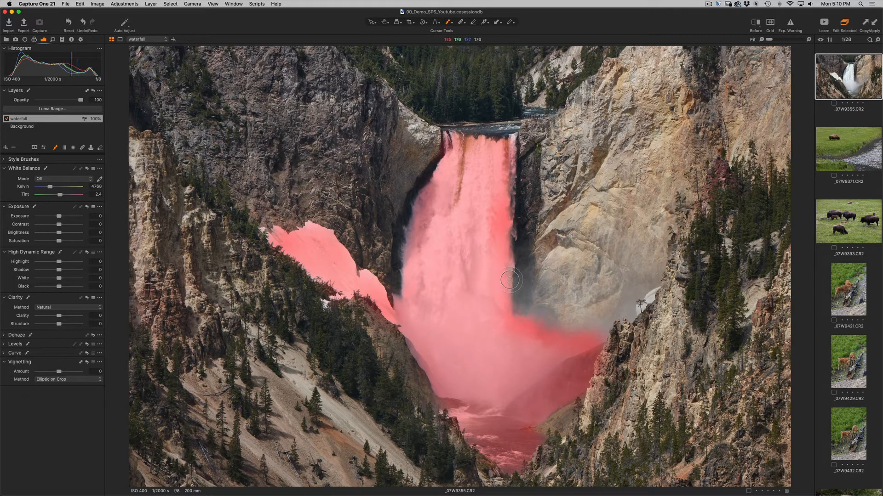
Step: Hide the mask overlay and set the waterfall layer's Brightness to -33, Highlight to -48 and Kelvin to 3947
key(m)
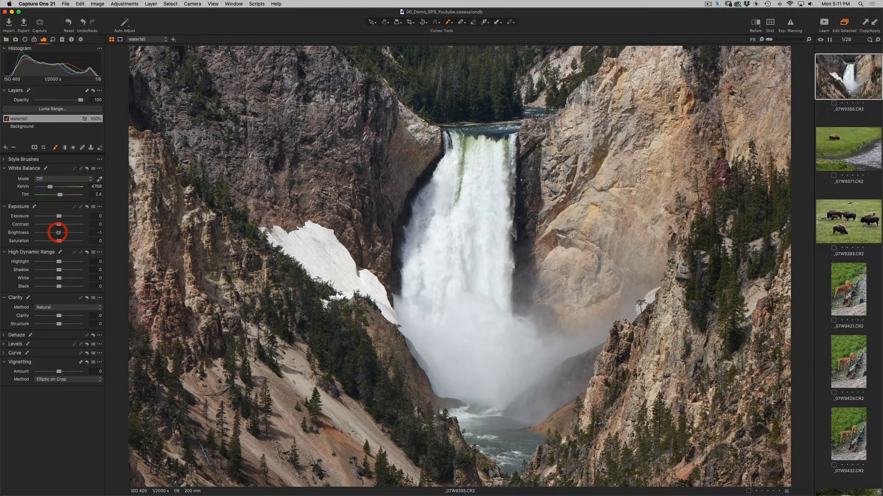
drag(56, 233, 45, 233)
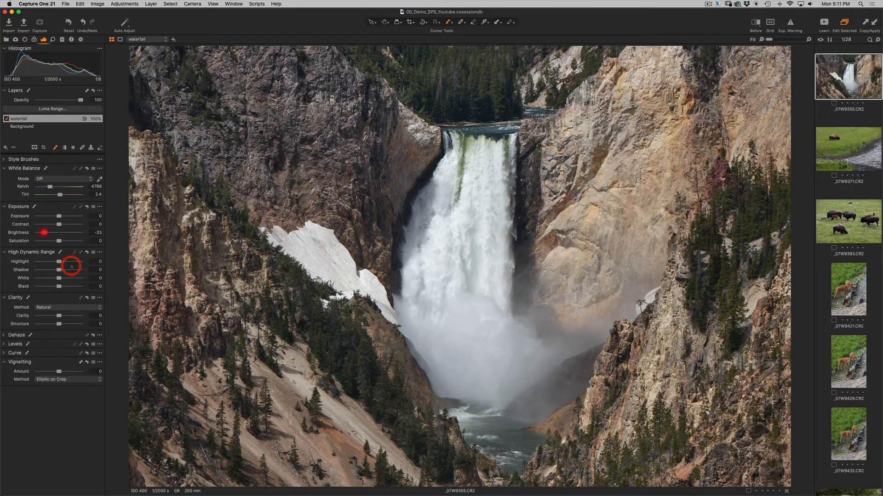
drag(58, 261, 48, 261)
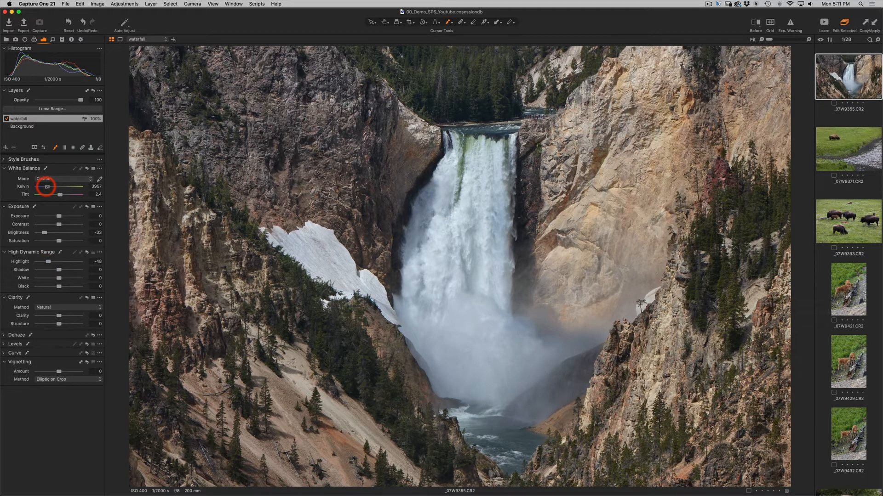
mouse_move(47, 187)
mouse_down()
mouse_move(38, 186)
mouse_move(47, 187)
mouse_up()
Step: Reduce the eraser's size and flow and erase the mask spill from the tree-covered slope along the waterfall's lower left edge
key(e)
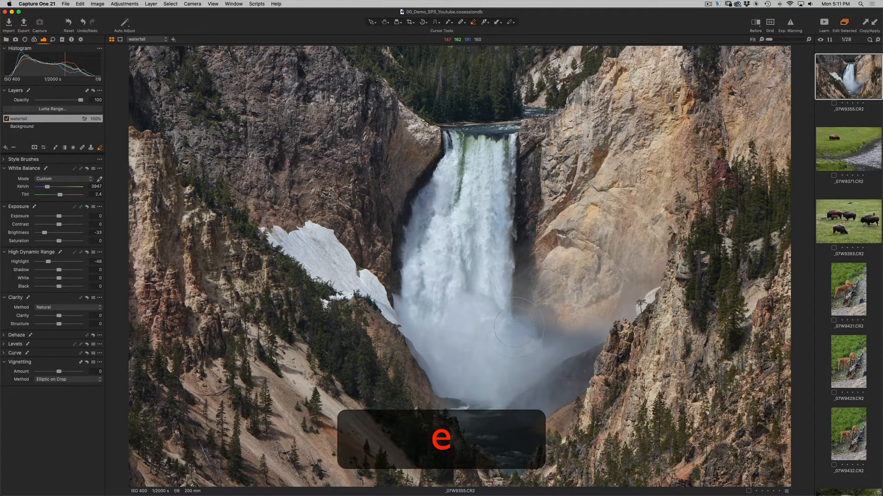
right_click(545, 312)
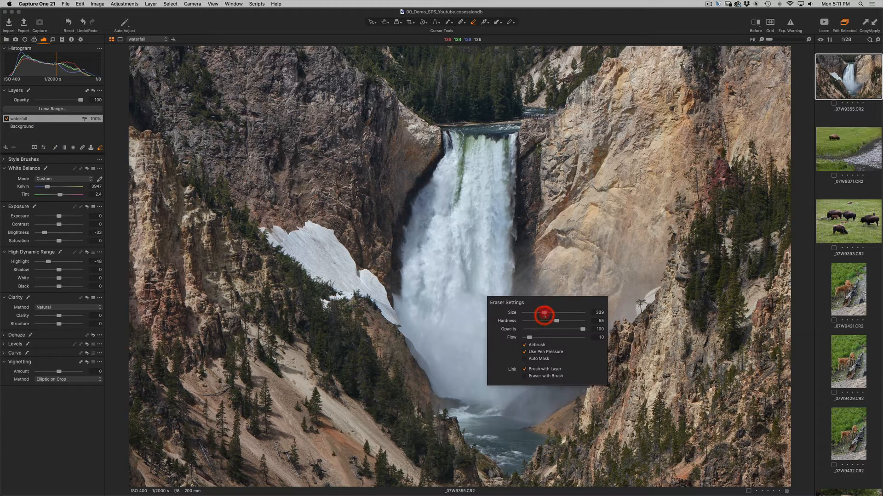
drag(529, 337, 527, 337)
drag(528, 312, 534, 317)
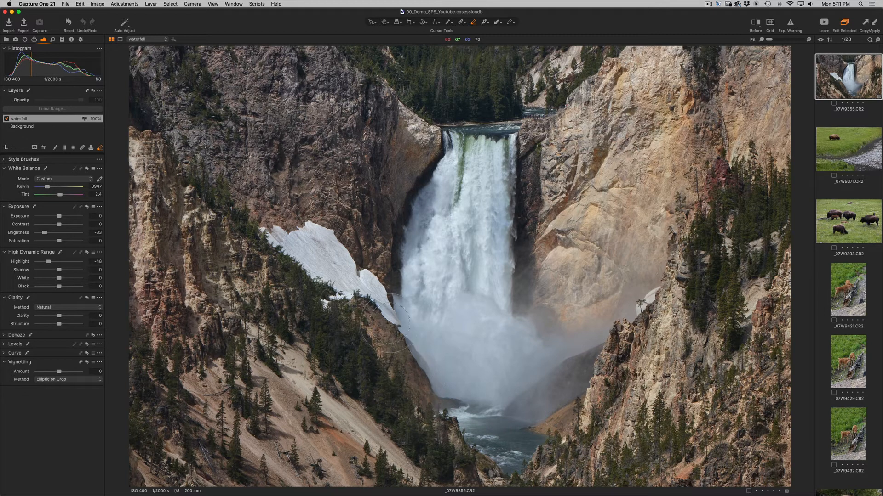
mouse_move(387, 330)
mouse_down()
mouse_move(368, 365)
mouse_move(404, 394)
mouse_up()
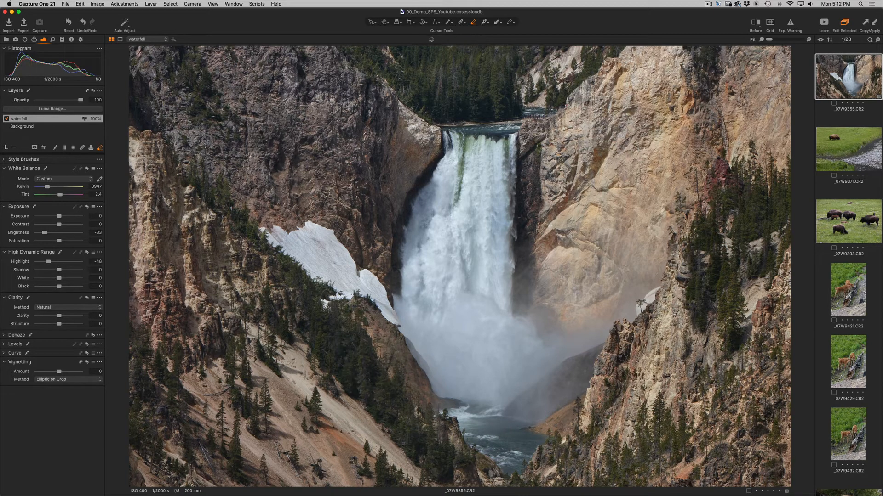